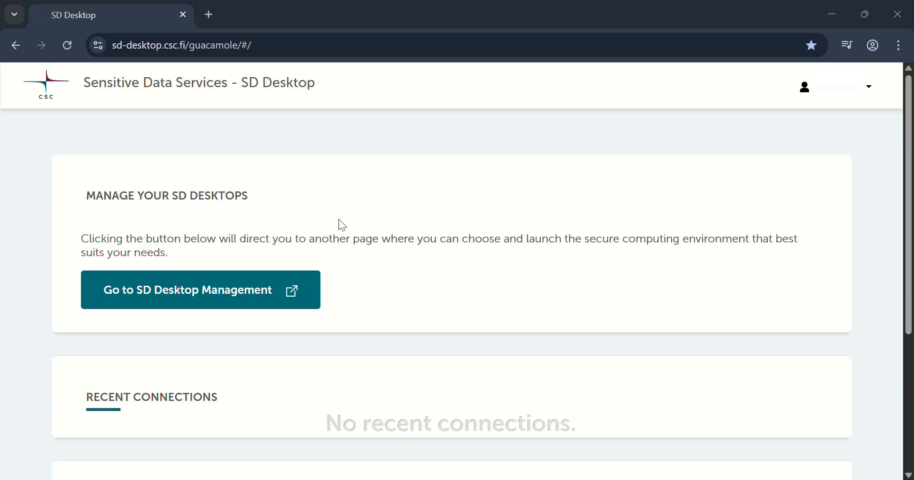
Go to SD Desktop Management and select project_2016667 with Ubuntu 22.04 as the operating system
left_click(182, 293)
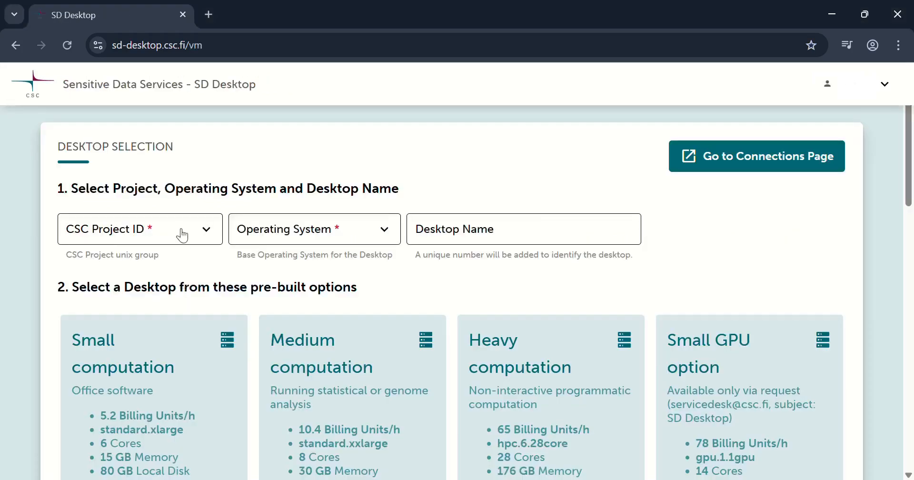
left_click(160, 234)
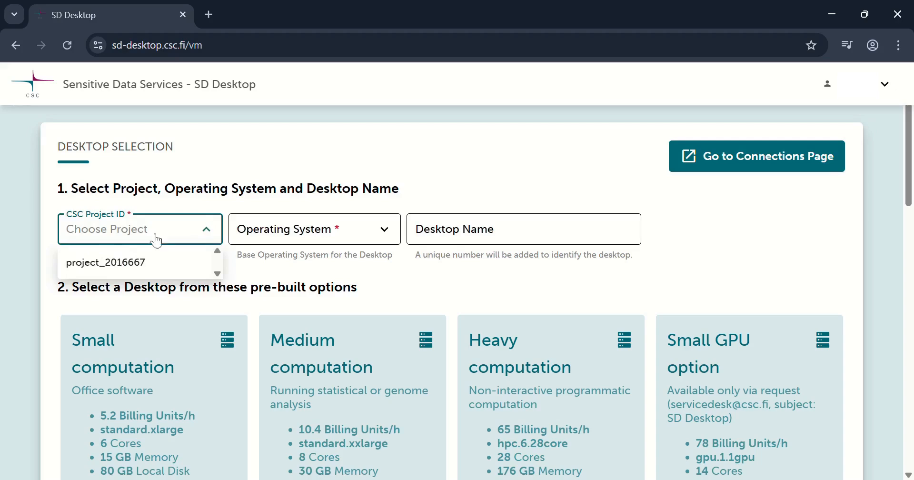
left_click(134, 271)
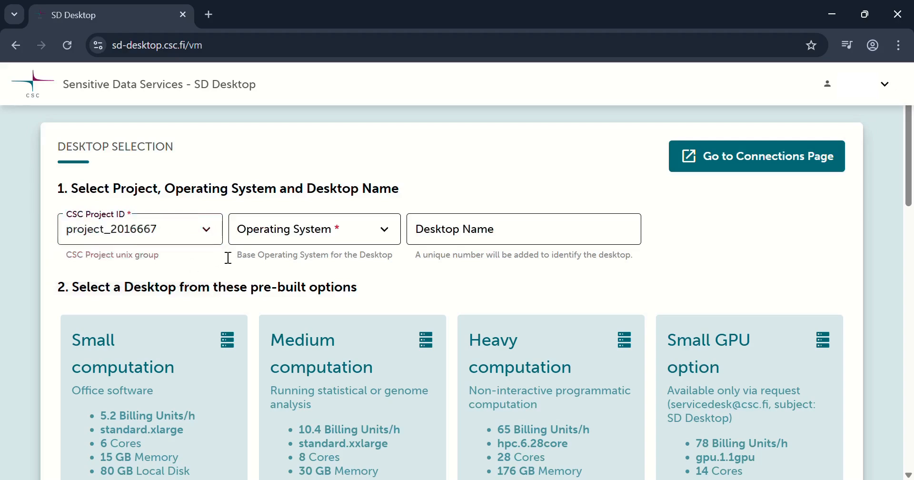
left_click(320, 238)
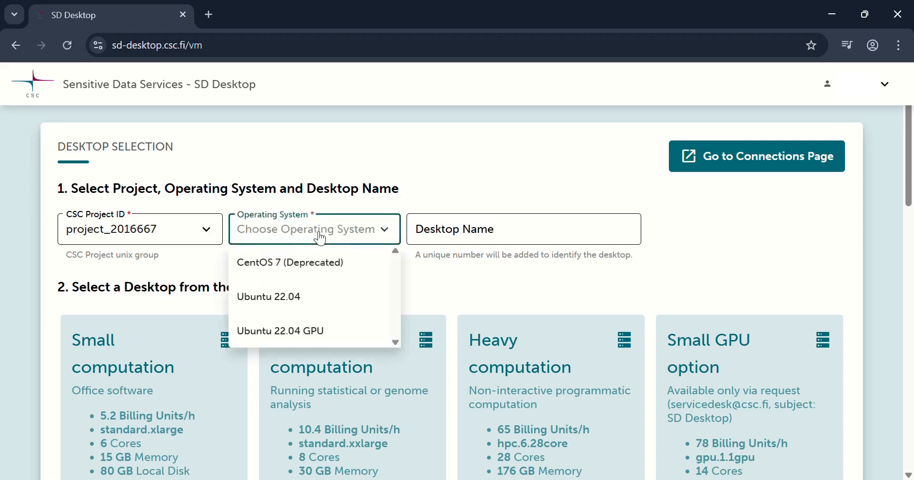
left_click(269, 301)
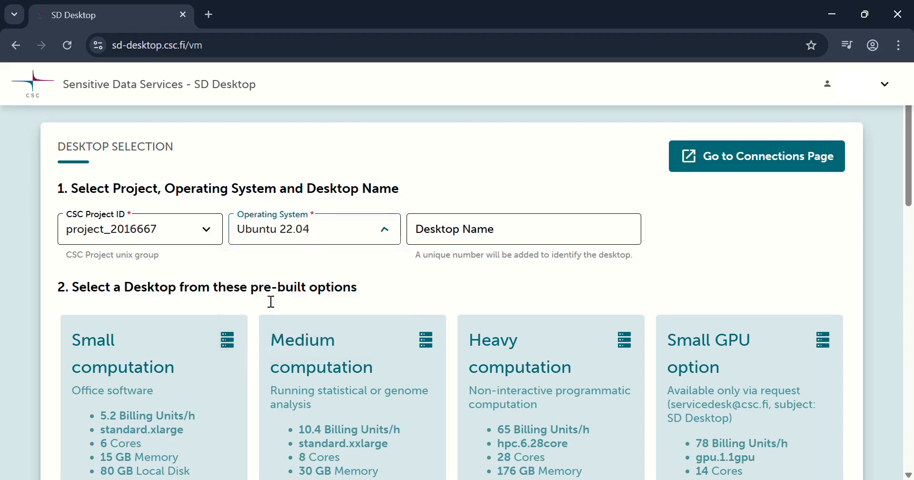
Name the desktop TestiProjekti and choose the Small computation pre-built option
left_click(499, 238)
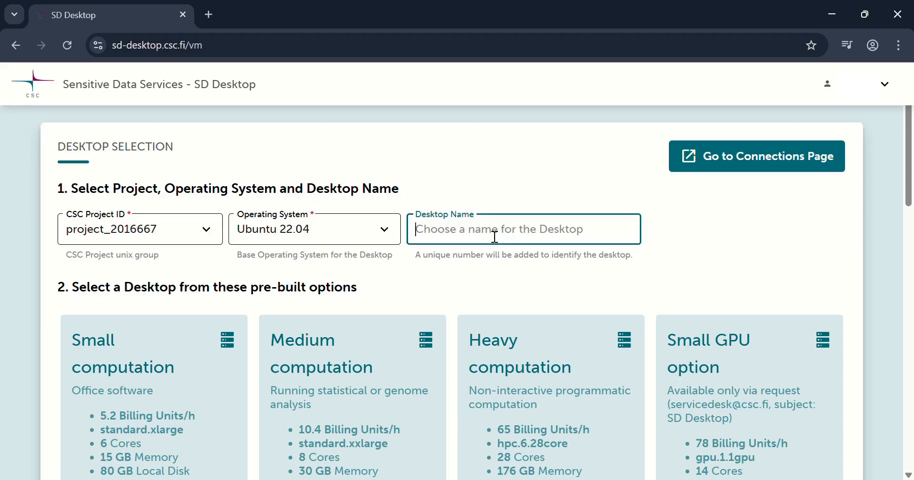
type("T")
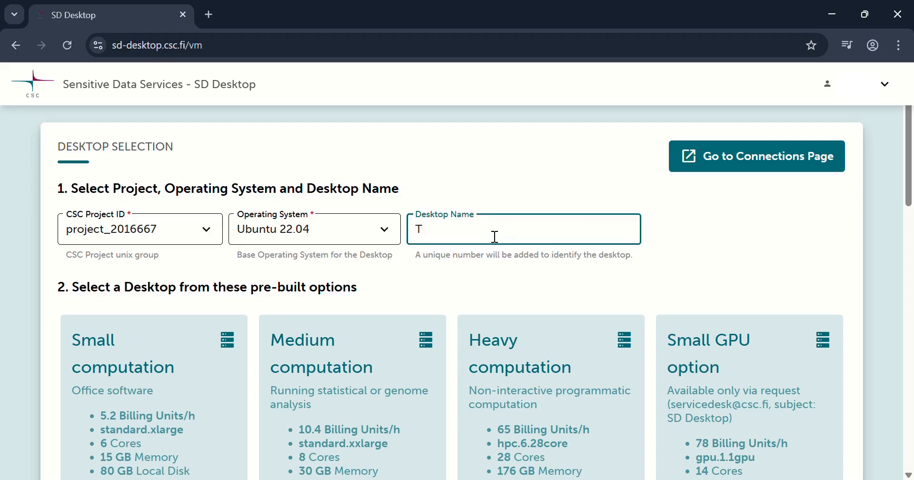
type("estiProjekti")
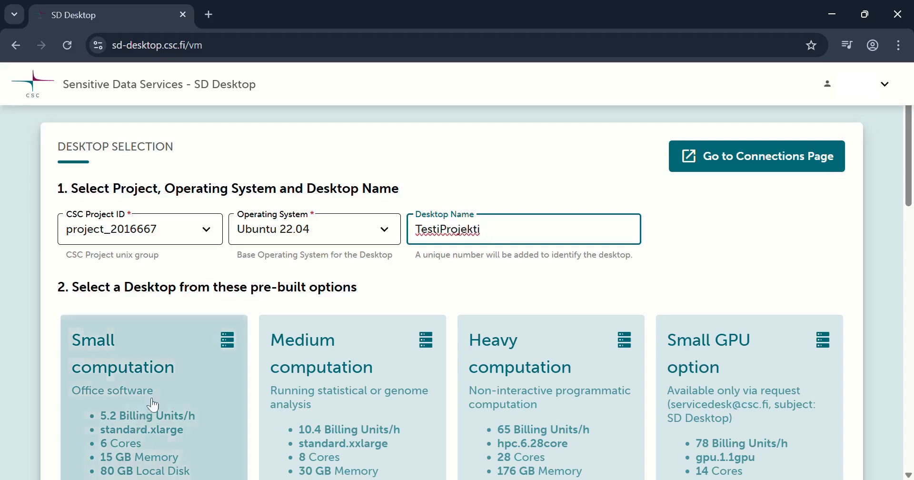
scroll(153, 405, "down", 3)
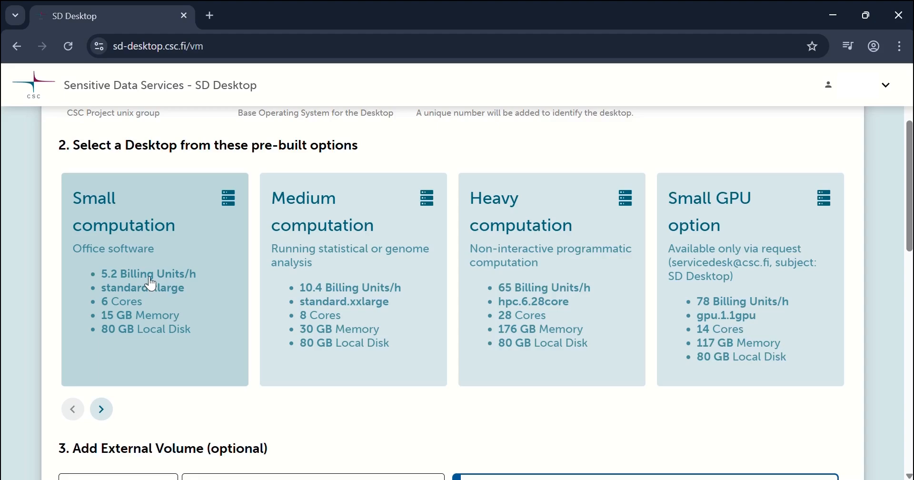
left_click(151, 285)
Add a 100 GB external volume named TestiVolume and create the desktop
scroll(151, 285, "down", 4)
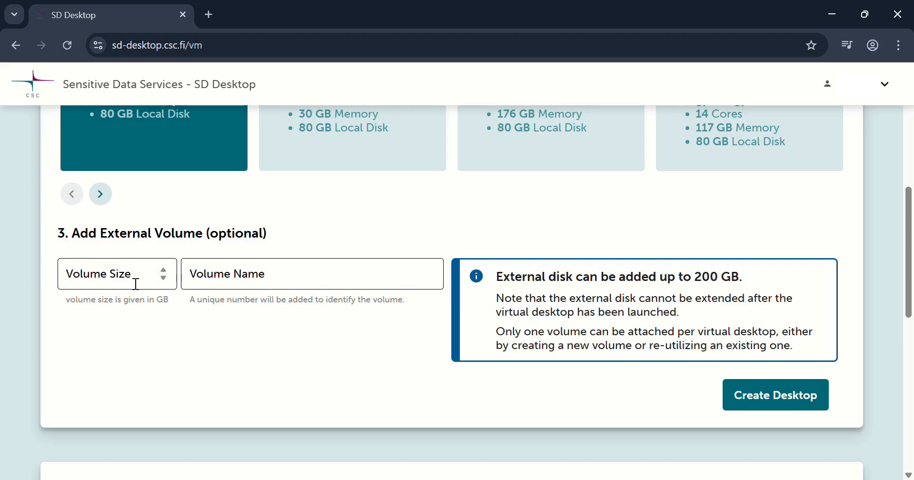
left_click(135, 284)
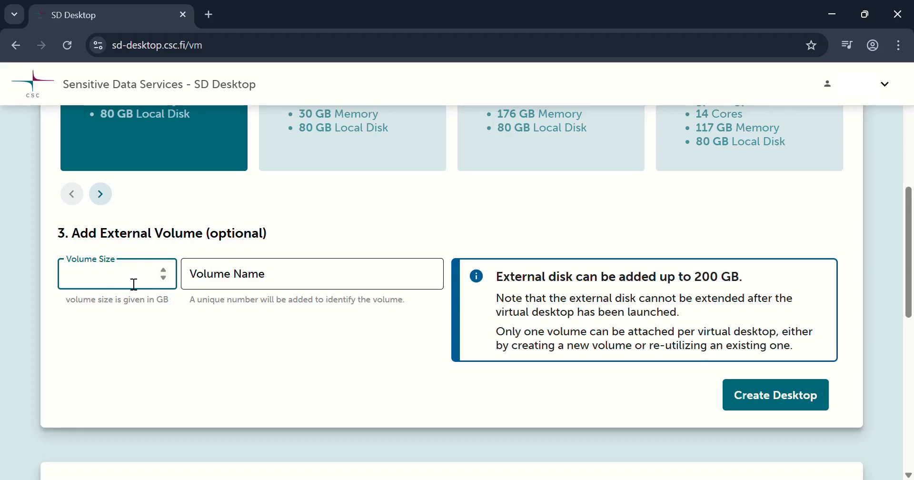
type("100")
left_click(317, 280)
type("Test")
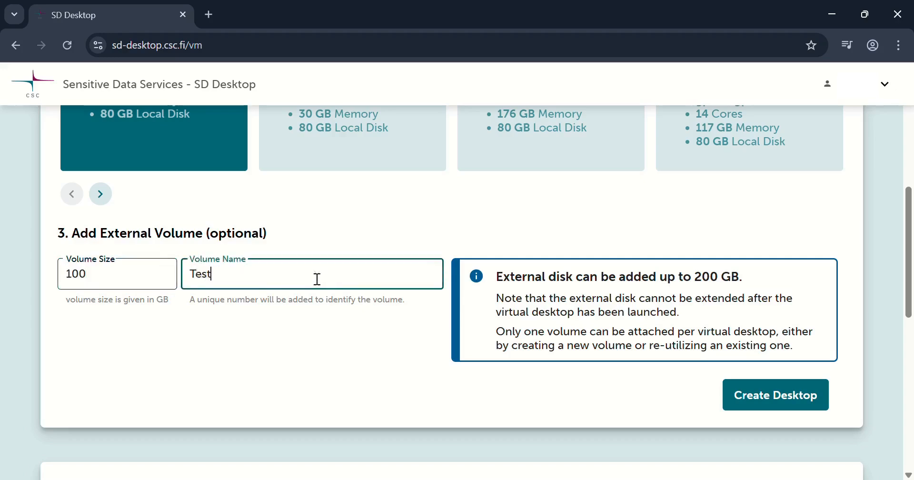
type("iVolume")
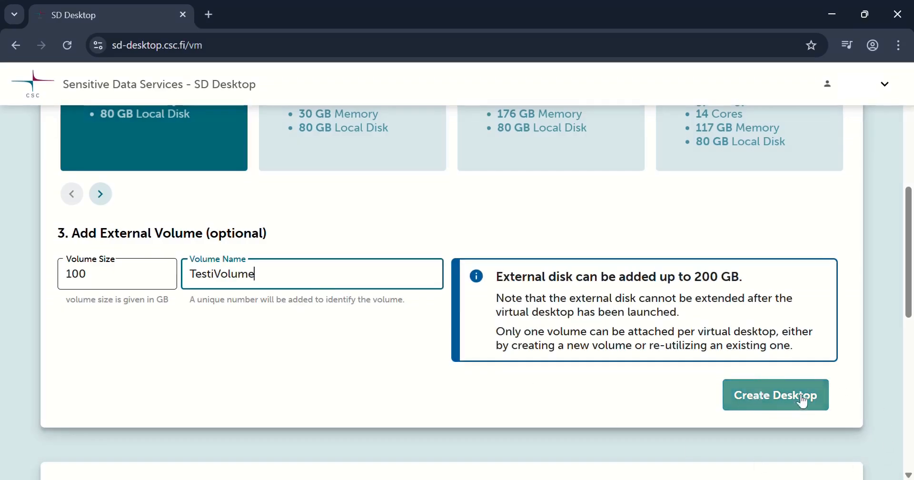
left_click(782, 401)
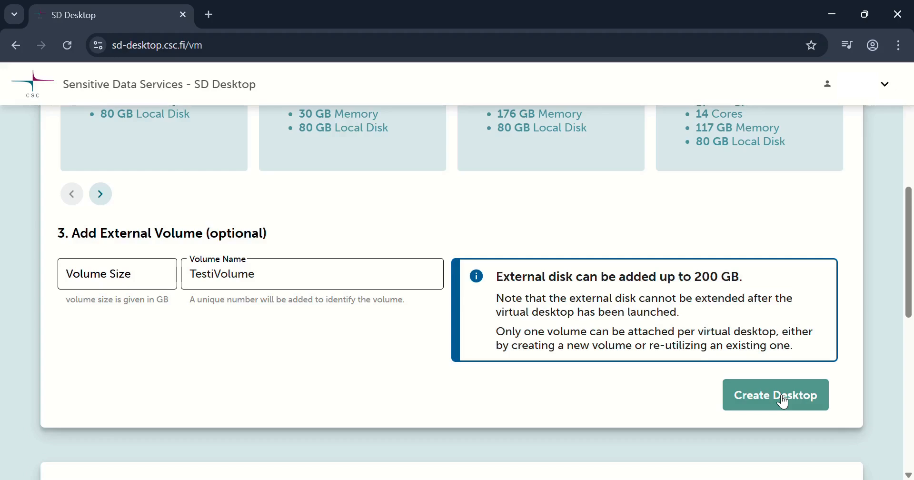
left_click(782, 399)
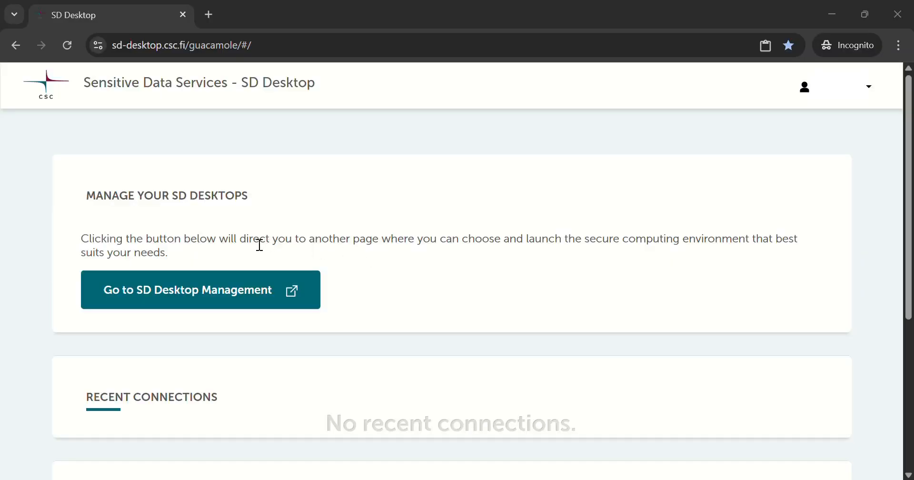
Connect to the TestiProjekti virtual desktop listed under project_2016667 in all connections
scroll(155, 257, "down", 5)
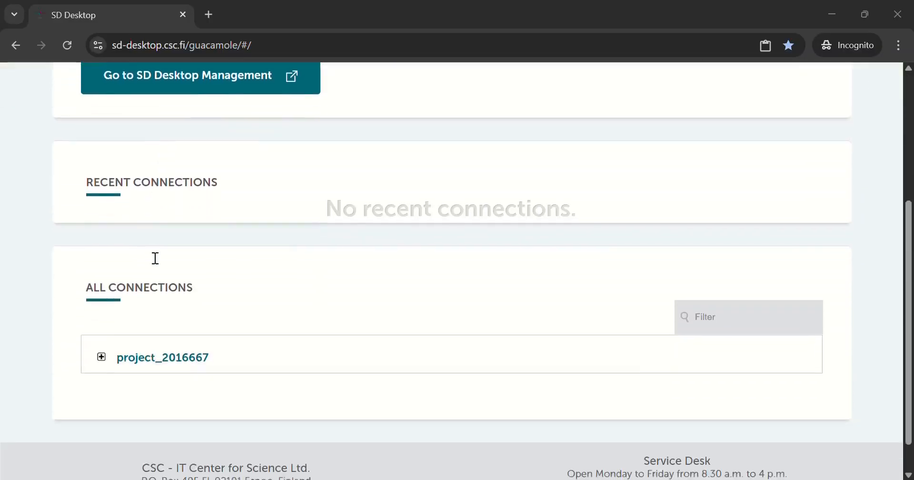
scroll(156, 258, "down", 1)
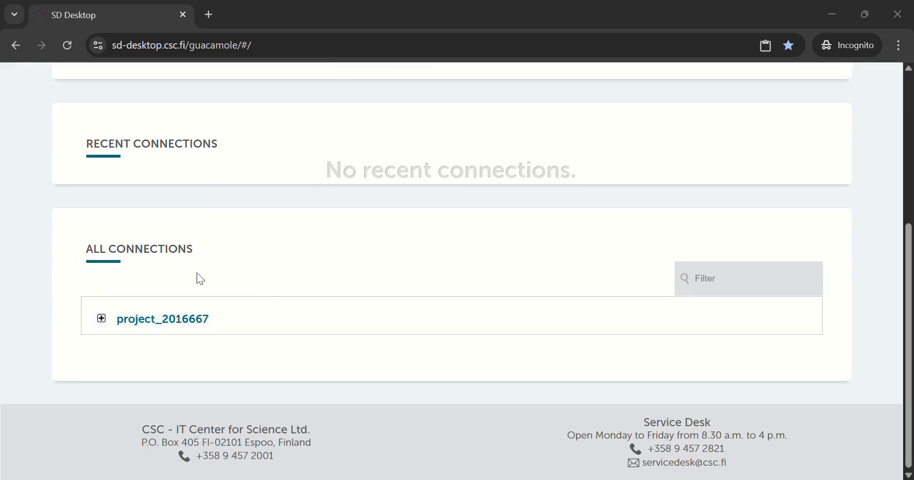
left_click(101, 319)
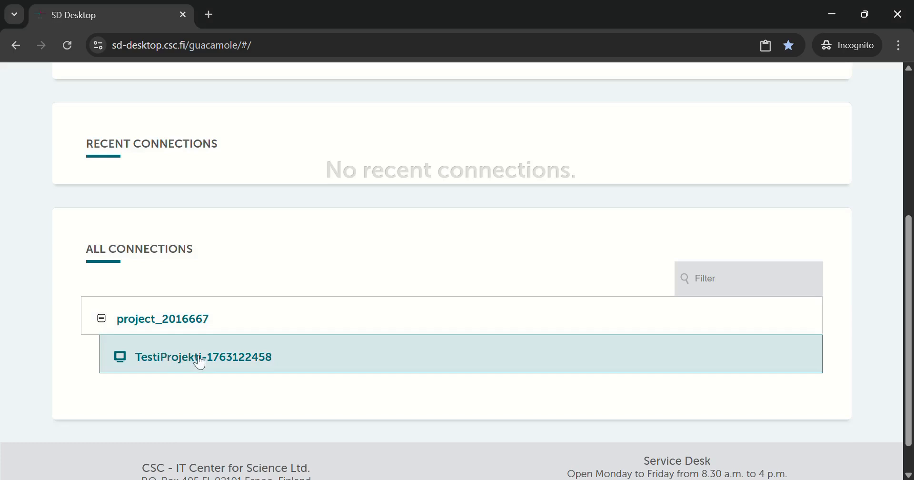
left_click(200, 361)
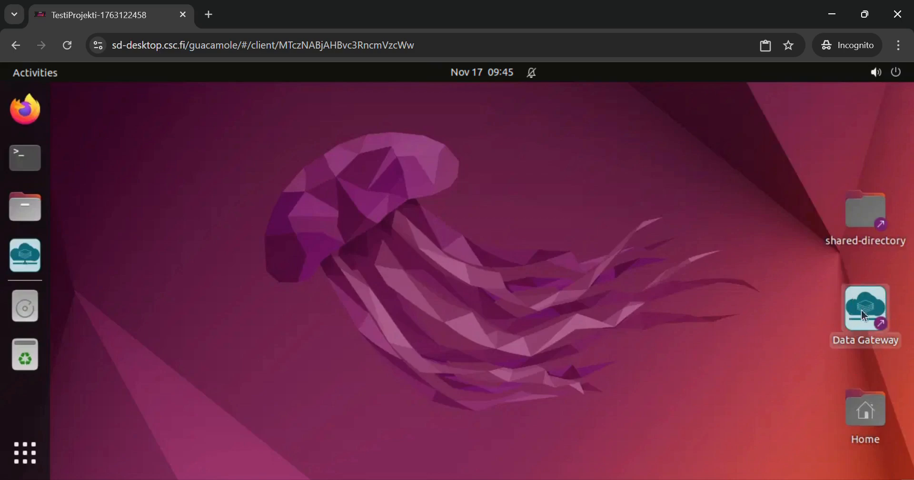
Log in to Data Gateway with SD Apply enabled and create file access in the default Projects directory
left_click(863, 316)
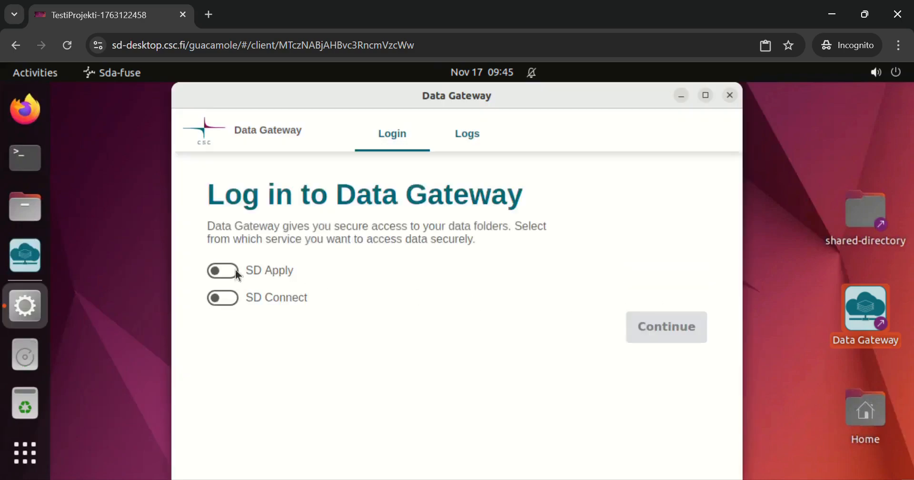
left_click(223, 271)
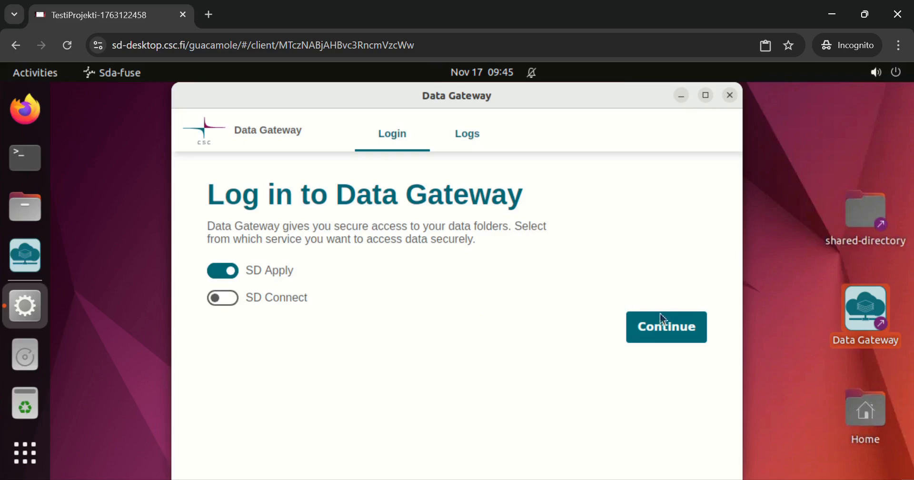
left_click(662, 337)
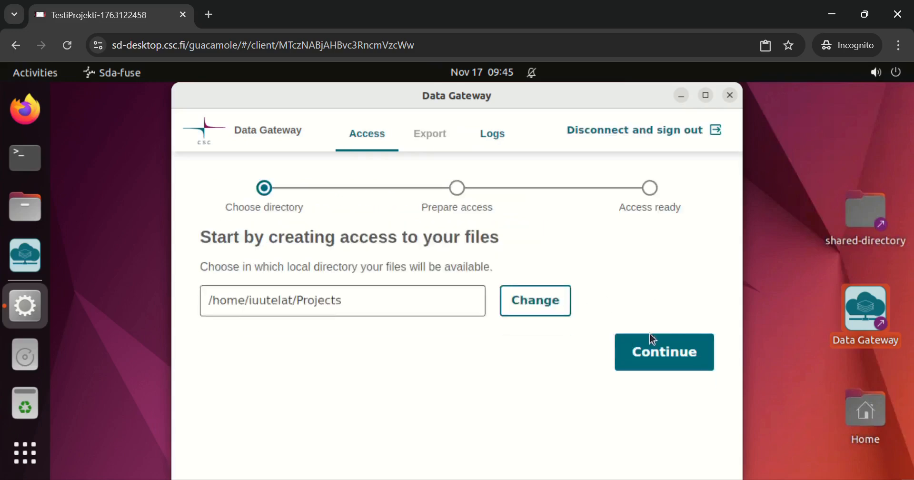
left_click(671, 364)
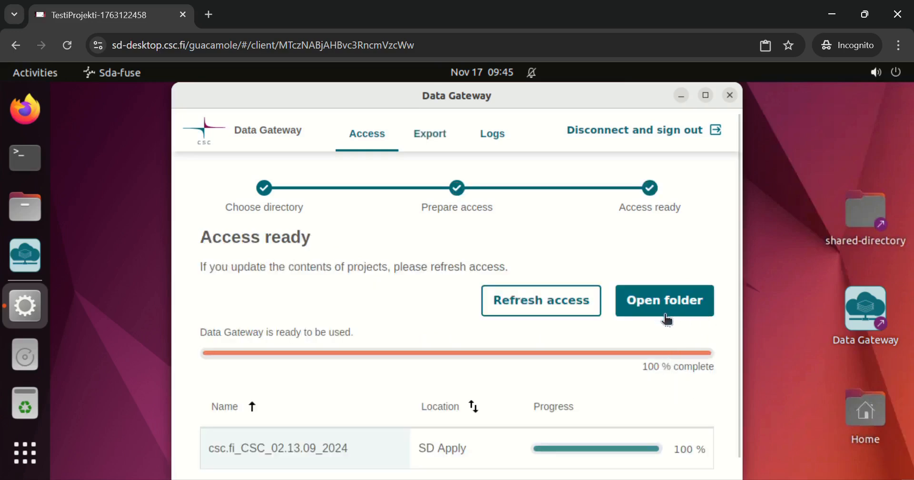
Open the Projects folder and copy csc.fi_CSC_02.13.09_2024 from SD-Apply to the 107 GB Volume
left_click(667, 317)
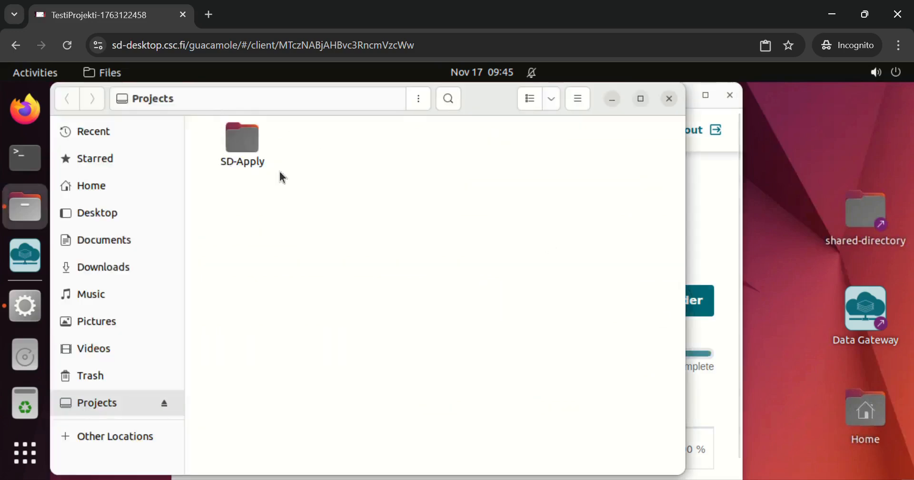
double_click(243, 147)
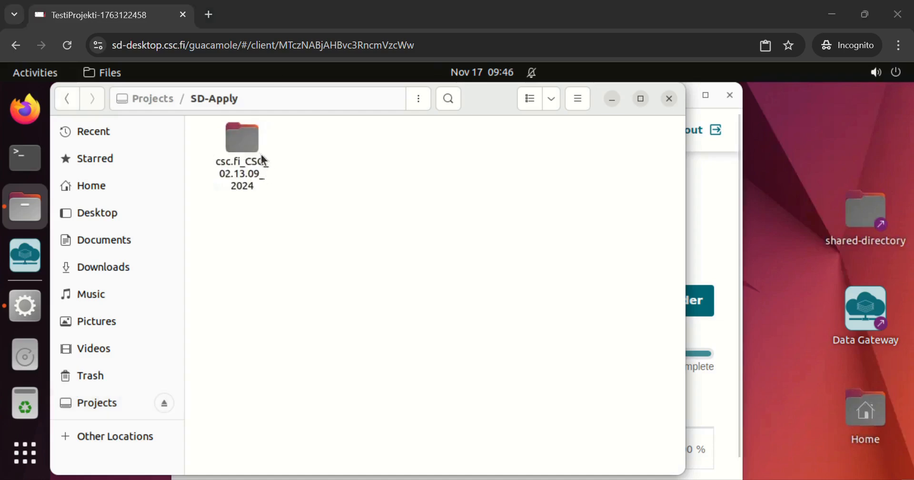
left_click_drag(241, 149, 29, 367)
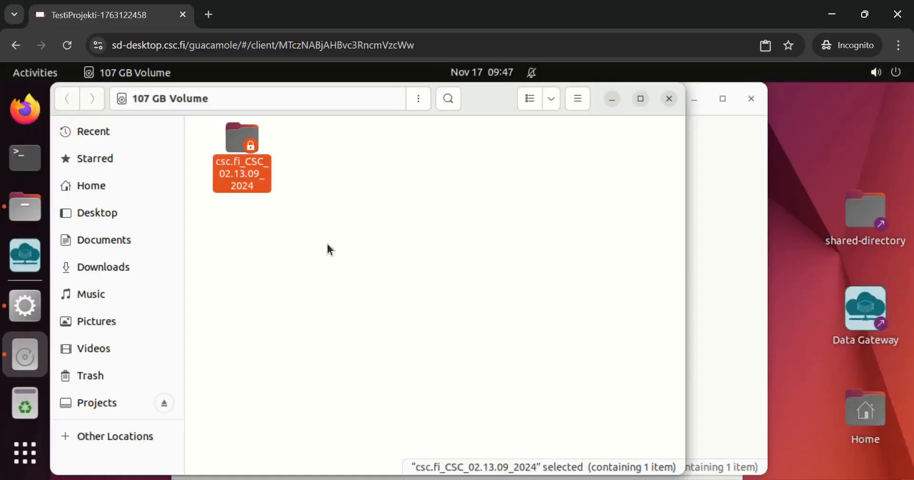
left_click(327, 244)
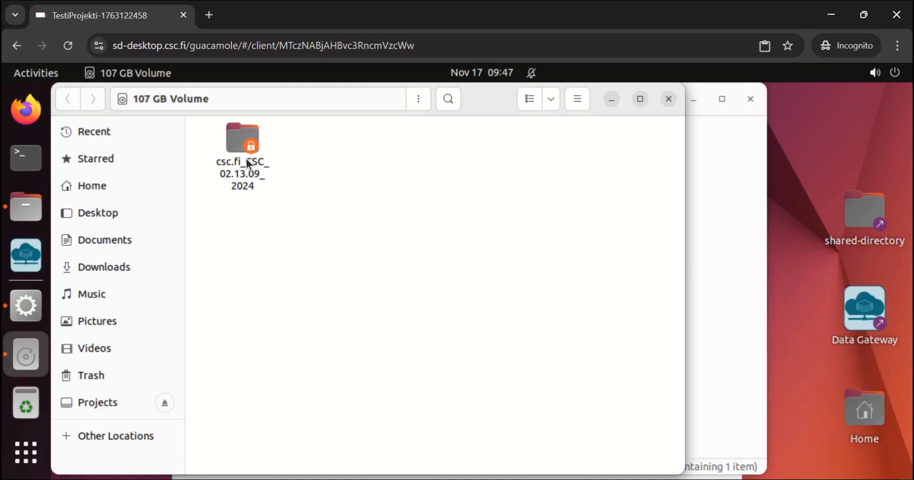
Set the owner's access permission for the copied csc.fi_CSC_02.13.09_2024 folder on the 107 GB Volume to Create and delete files
right_click(247, 163)
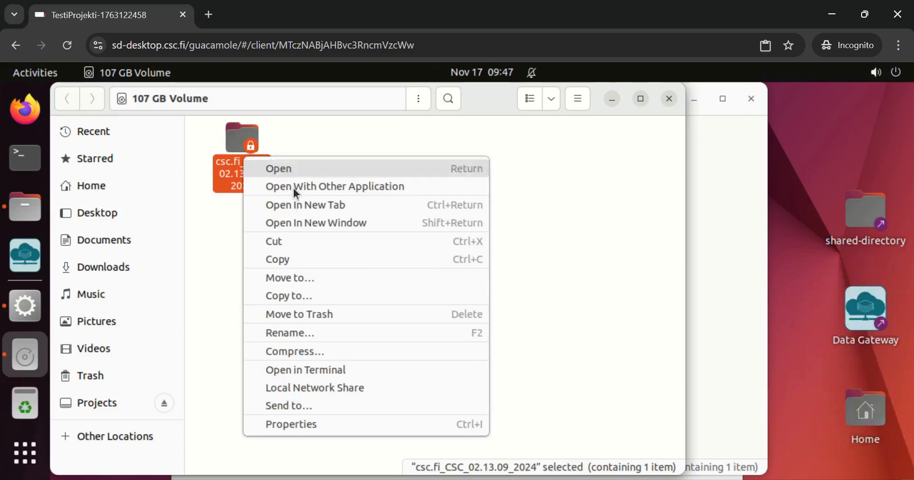
left_click(310, 423)
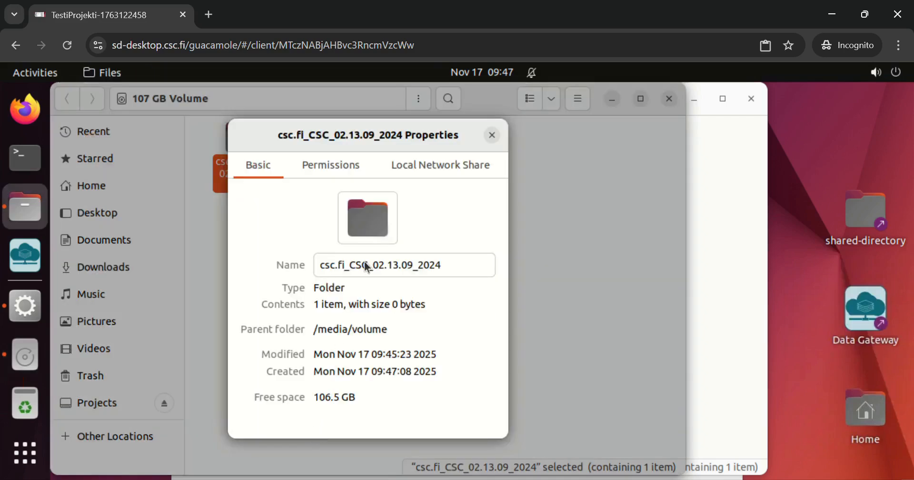
left_click(332, 167)
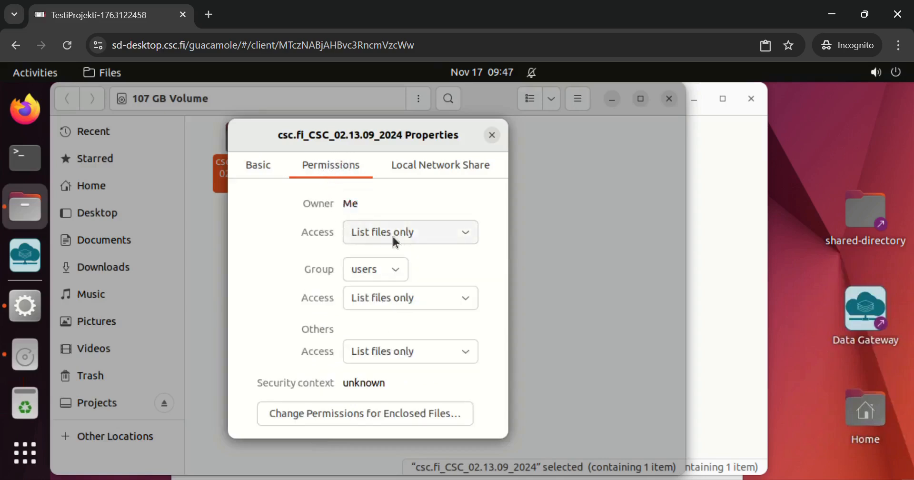
left_click(428, 234)
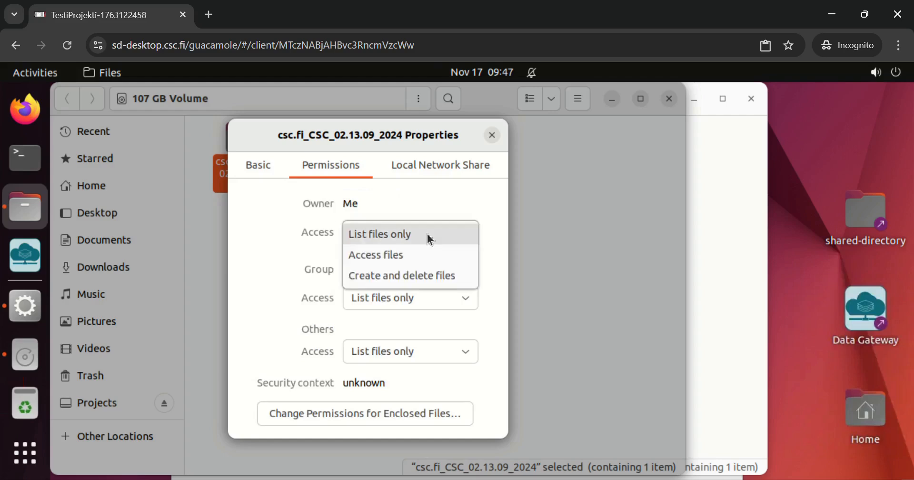
left_click(416, 277)
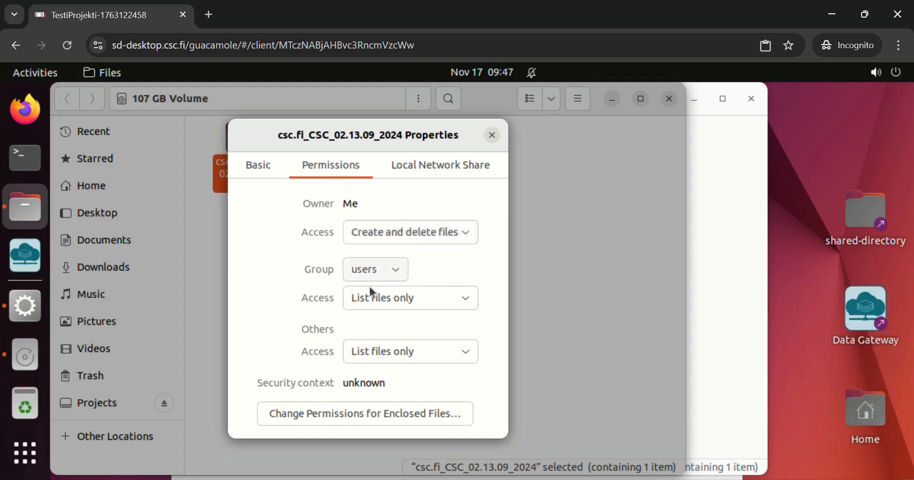
Set the group and others access for the csc.fi_CSC_02.13.09_2024 folder to Create and delete files
left_click(365, 304)
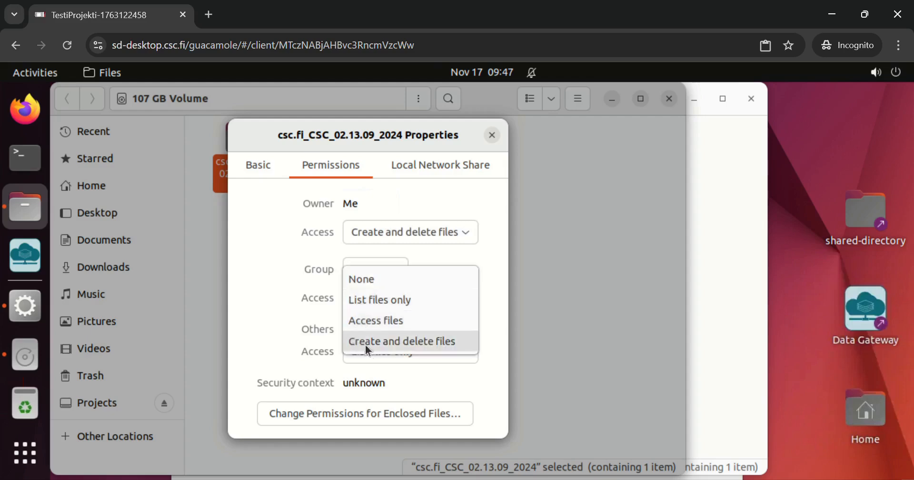
left_click(390, 343)
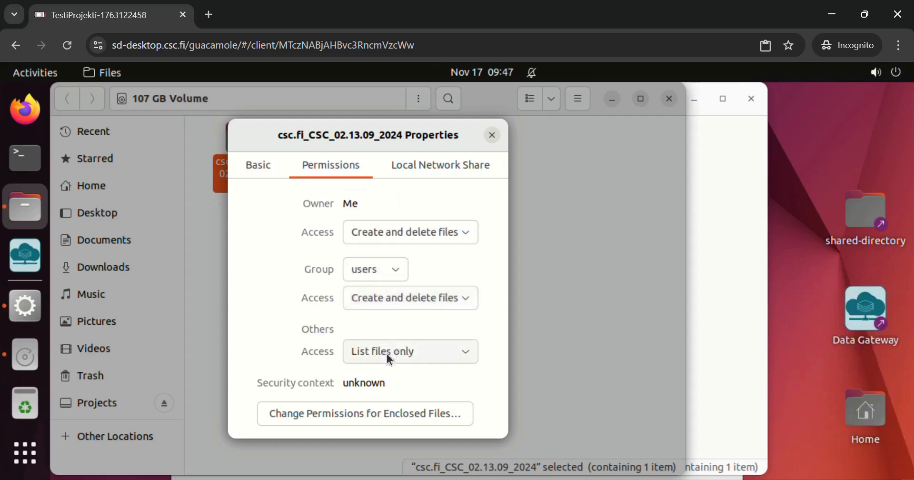
left_click(387, 353)
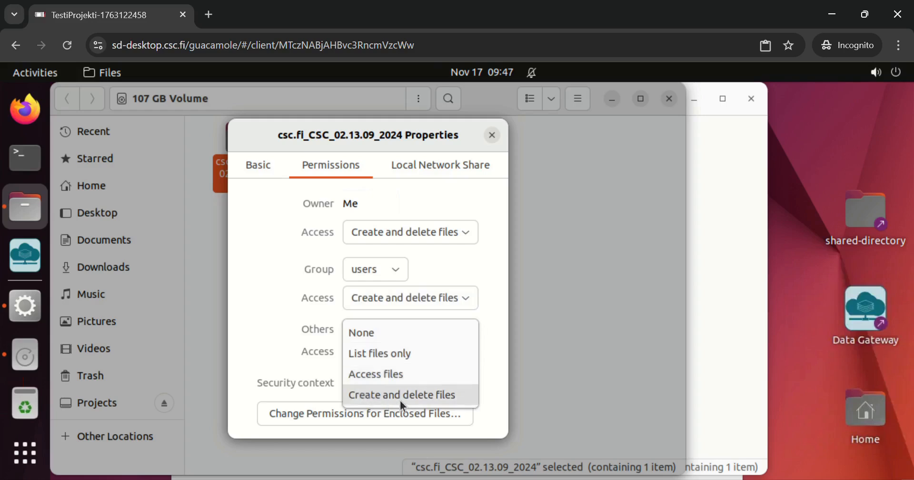
left_click(380, 401)
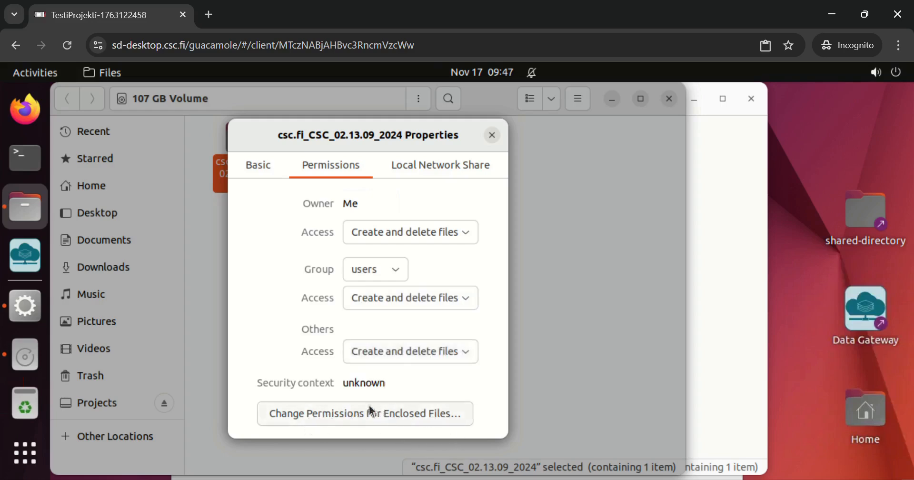
For the folder's enclosed files, set the file permissions of owner, group and others to Read and write
left_click(288, 422)
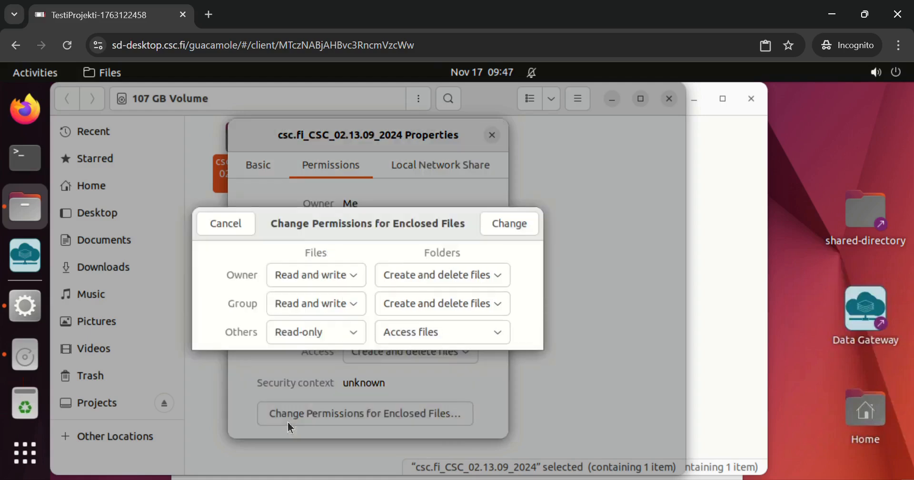
left_click(337, 275)
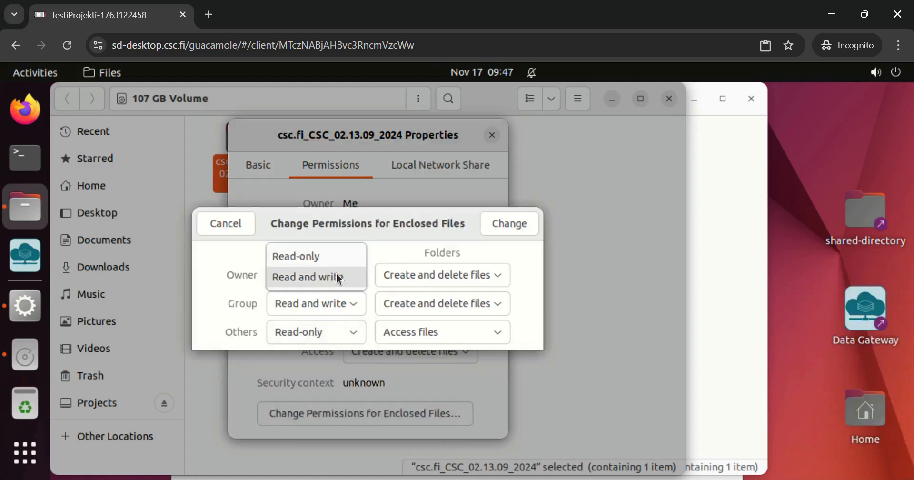
left_click(336, 277)
left_click(332, 302)
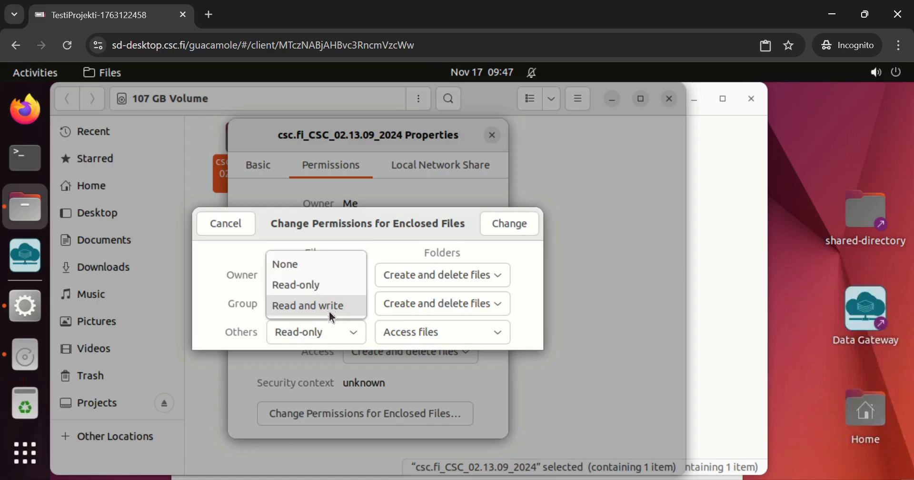
left_click(329, 311)
left_click(329, 333)
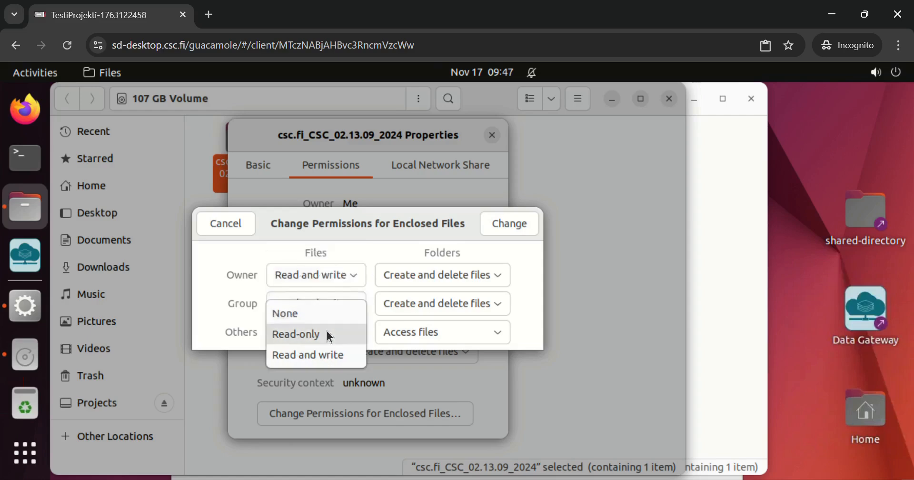
left_click(308, 356)
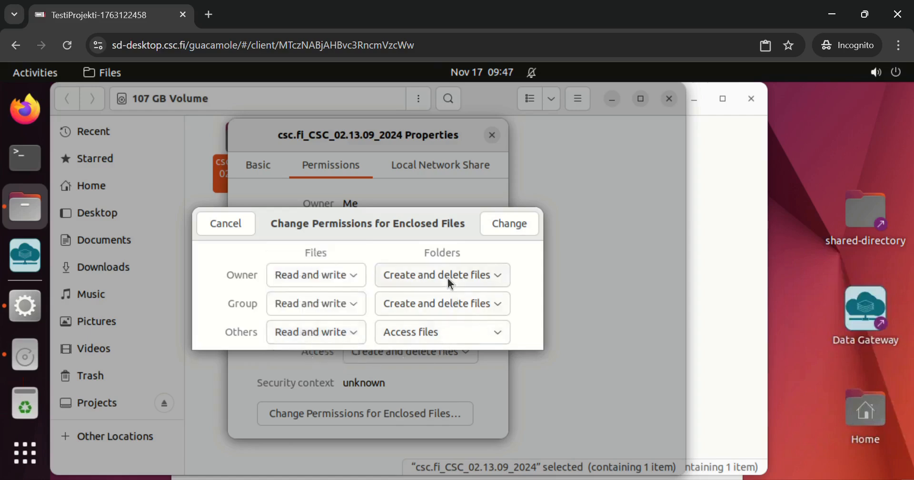
Set enclosed folder permissions for owner, group and others to Create and delete files, apply the enclosed-file permissions, and close the folder's properties
left_click(448, 278)
left_click(442, 281)
left_click(433, 310)
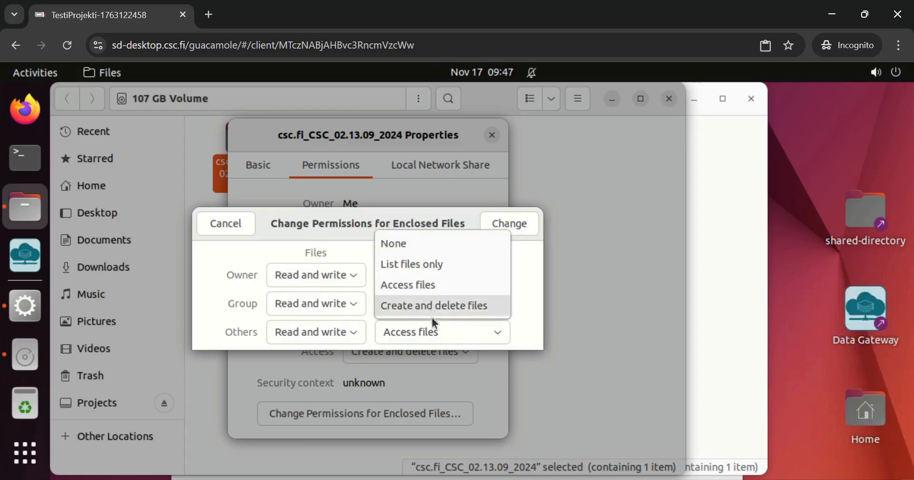
left_click(434, 310)
left_click(434, 339)
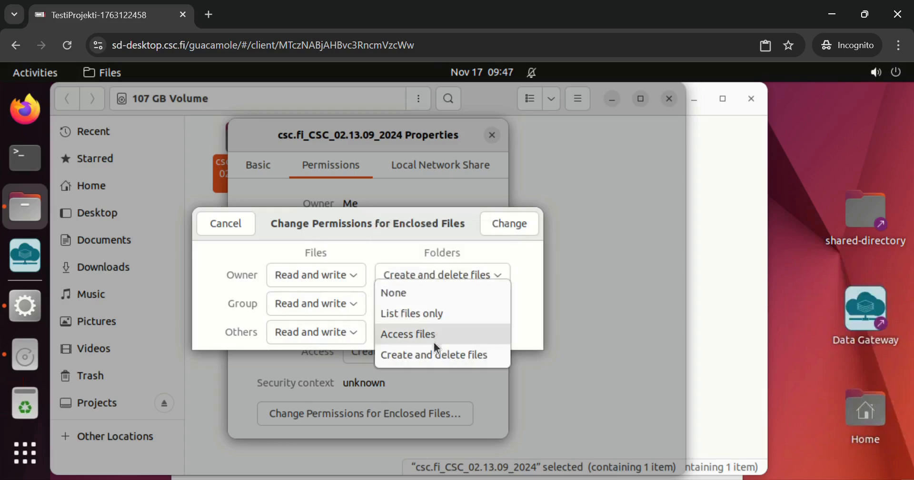
left_click(405, 356)
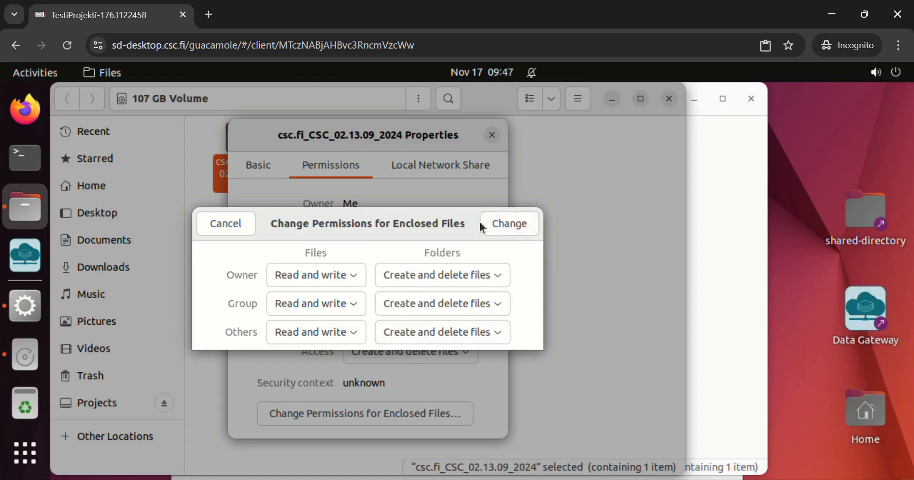
left_click(514, 225)
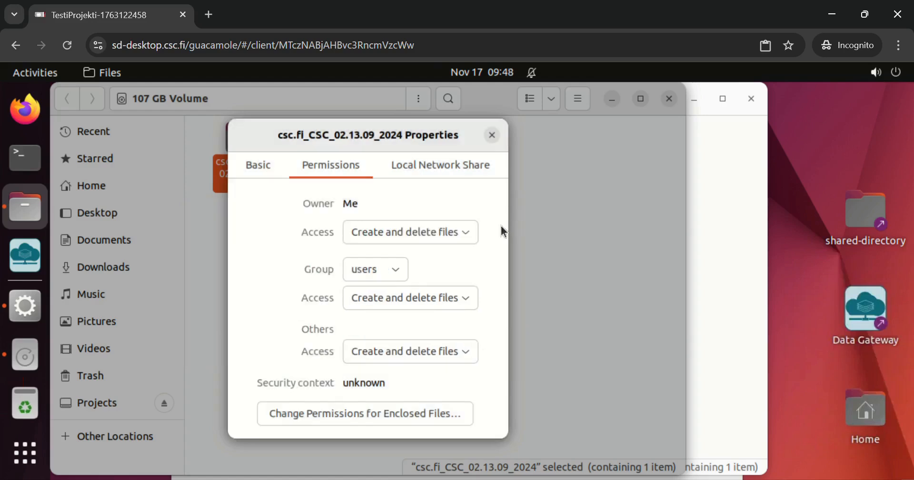
left_click(492, 136)
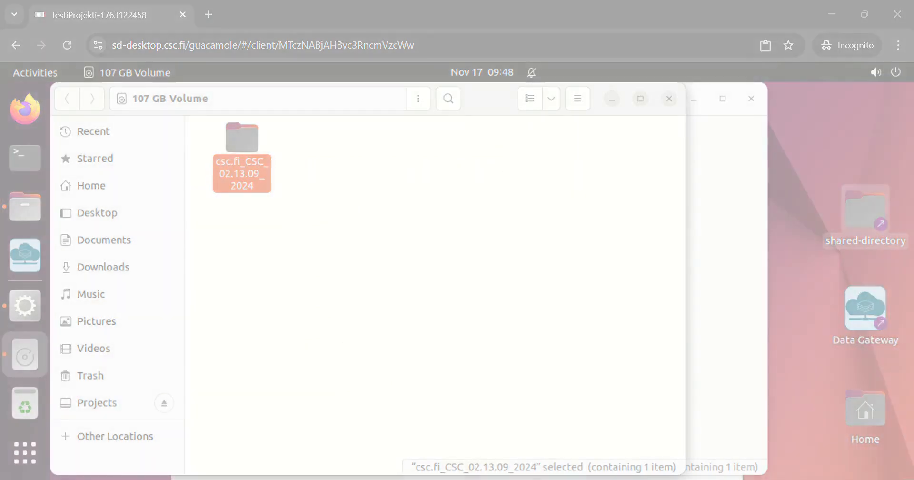